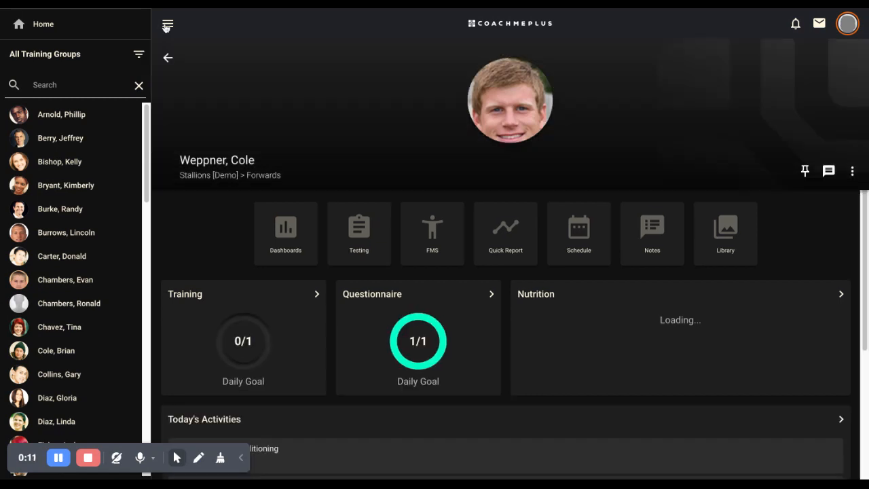
Hide the athlete list and open the Quick Report configuration from the current athlete's profile
click(168, 24)
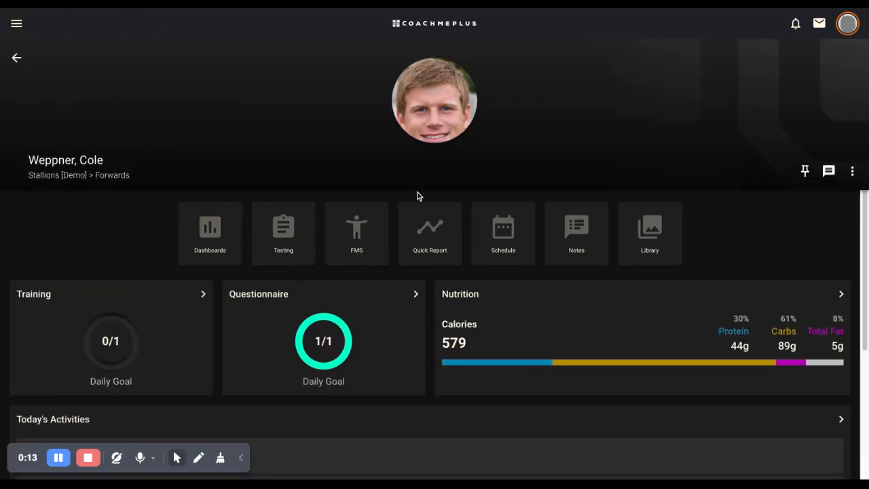
click(436, 238)
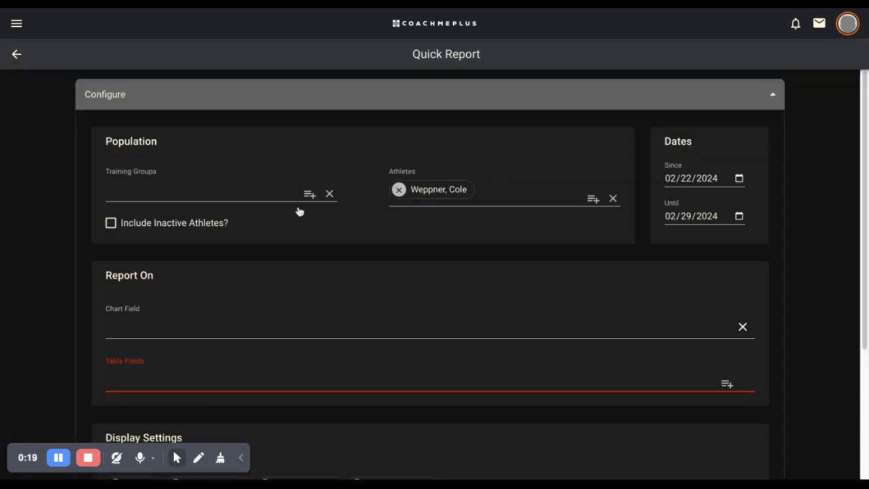
scroll(495, 272, down, 1)
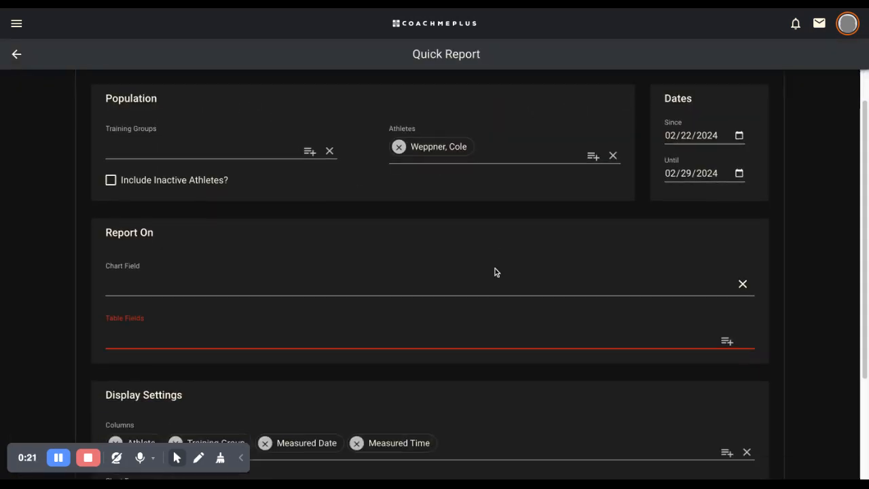
scroll(534, 271, up, 1)
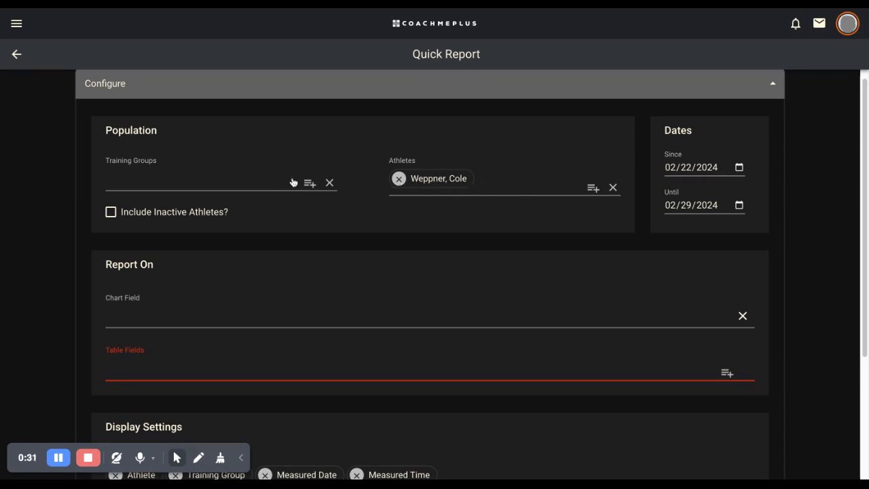
Try adding the Stallions [Demo] training group to the report population and remove it again
click(229, 183)
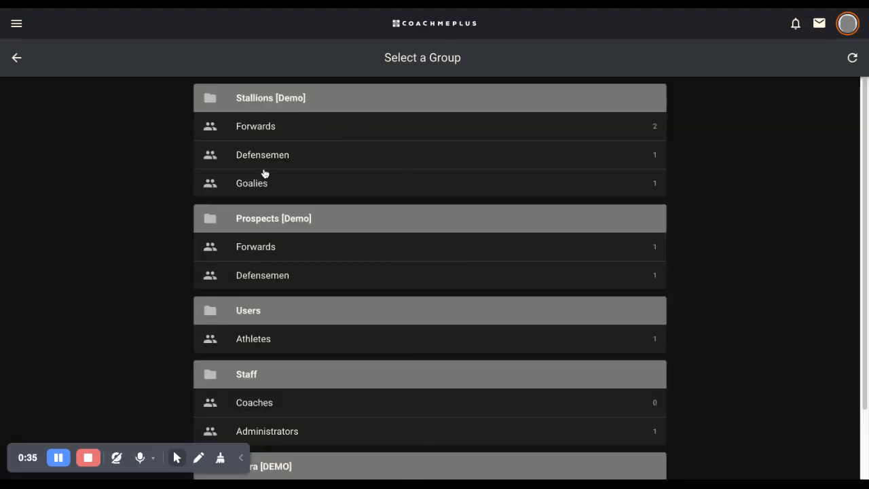
click(252, 97)
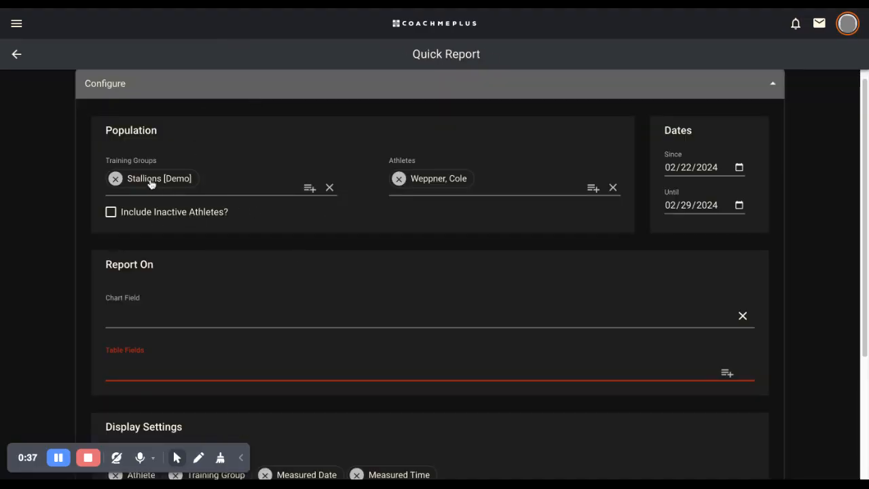
click(114, 180)
Filter the athlete picker by the Users training group and return to the report without choosing anyone
click(522, 191)
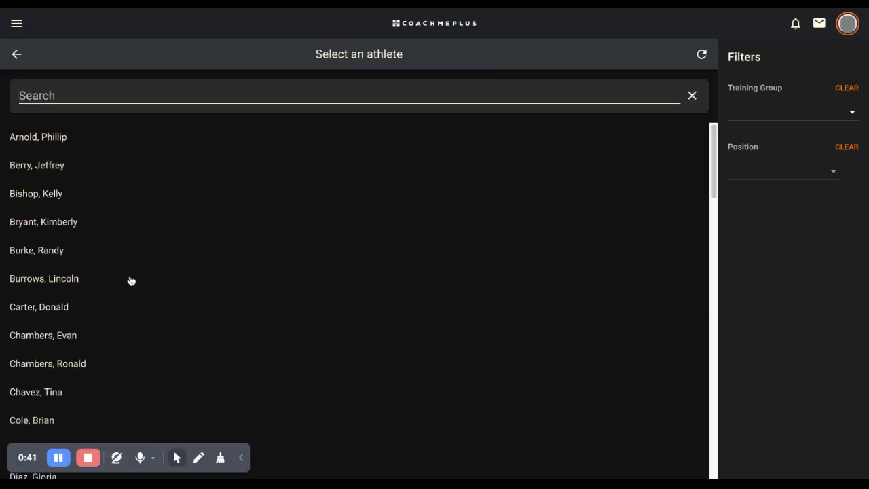
scroll(131, 281, down, 1)
scroll(135, 279, up, 1)
click(776, 114)
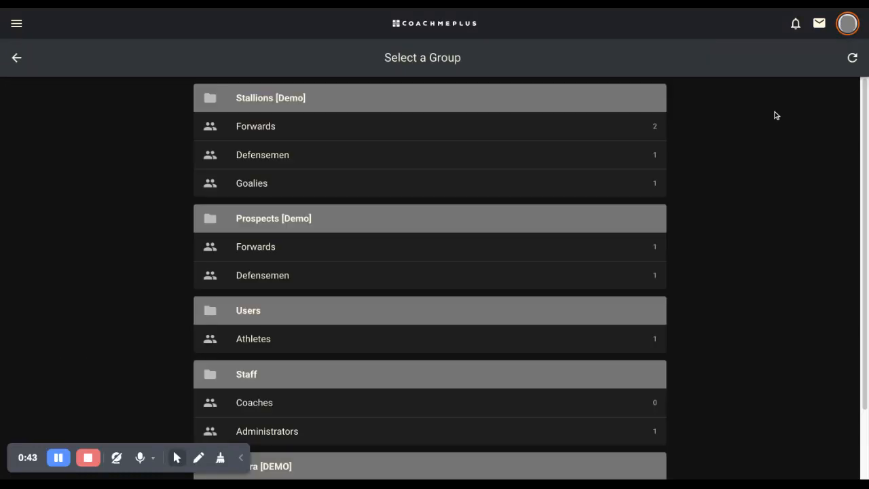
click(289, 332)
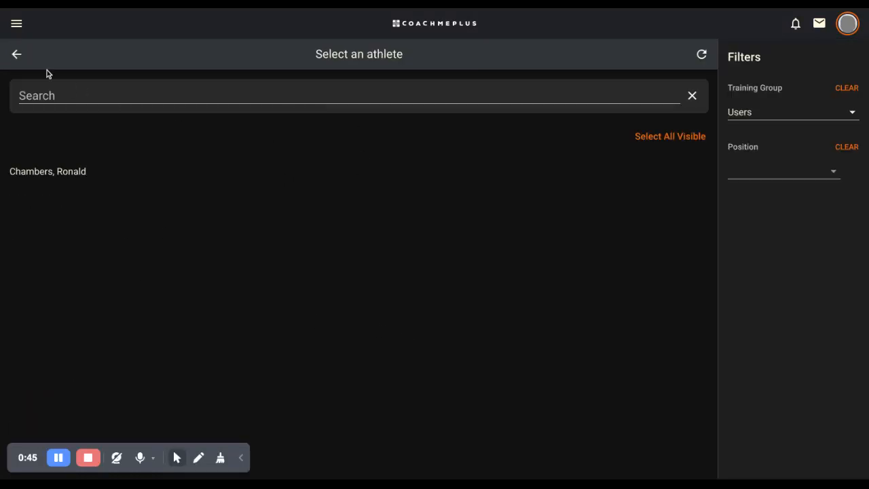
click(23, 60)
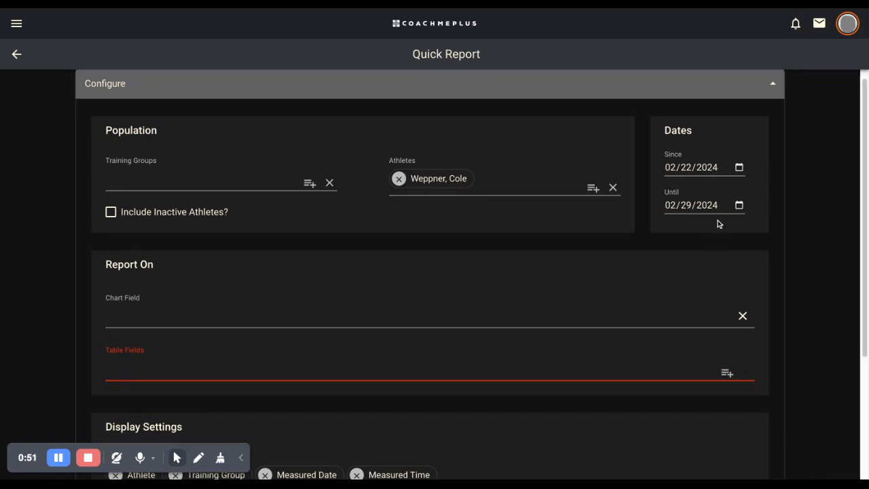
Set the report's Since date to 02/01/2024
scroll(725, 213, down, 1)
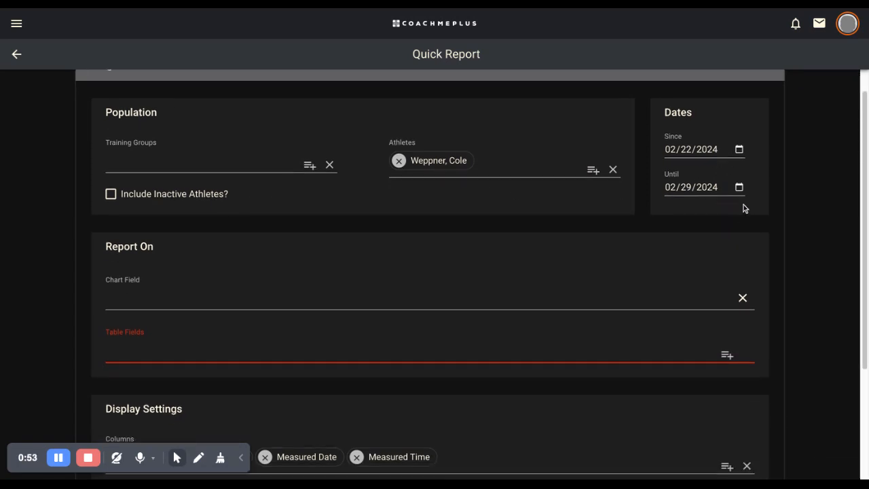
scroll(743, 209, up, 2)
click(740, 179)
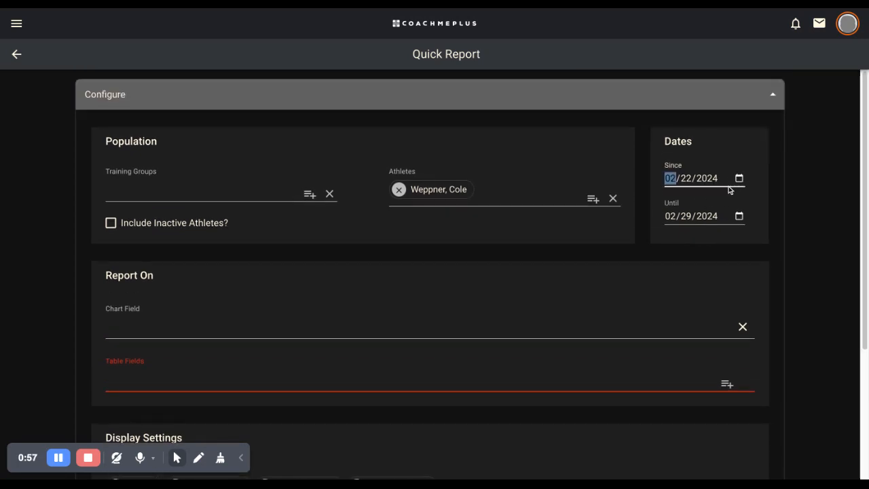
click(754, 201)
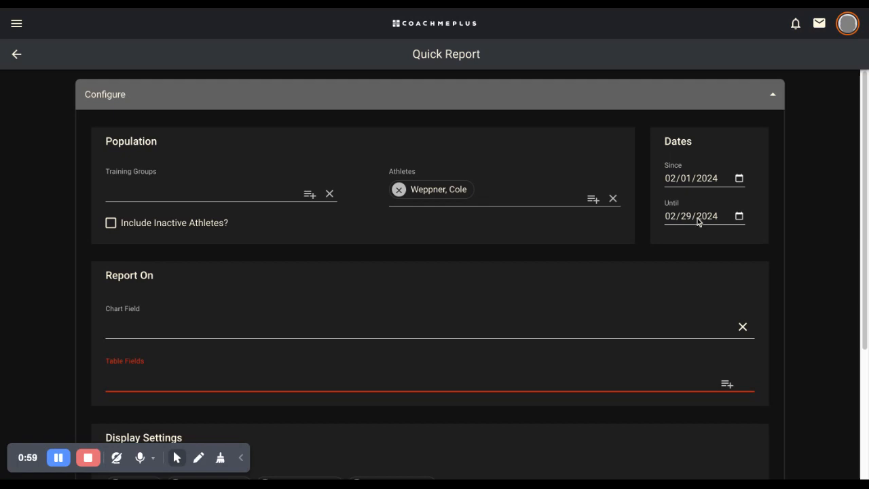
Choose Weight (lb) as both the chart field and the table field of the report
scroll(576, 302, down, 2)
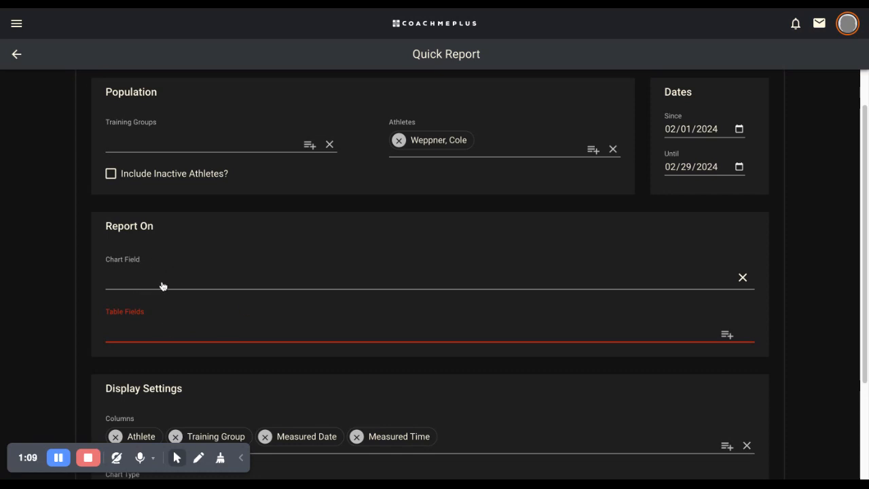
scroll(108, 283, down, 1)
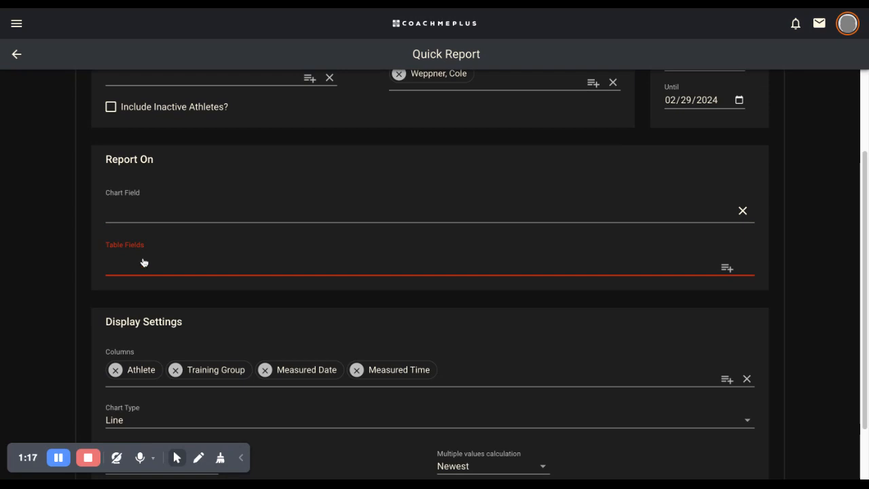
click(138, 217)
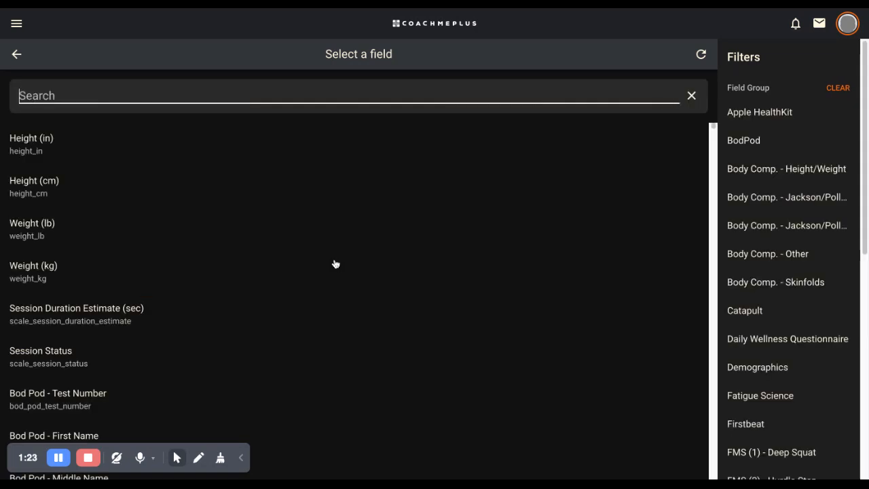
click(33, 233)
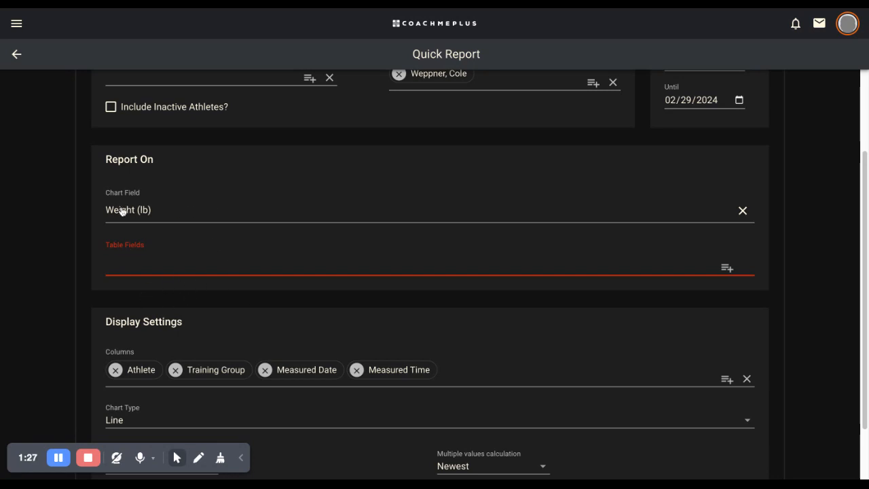
click(163, 273)
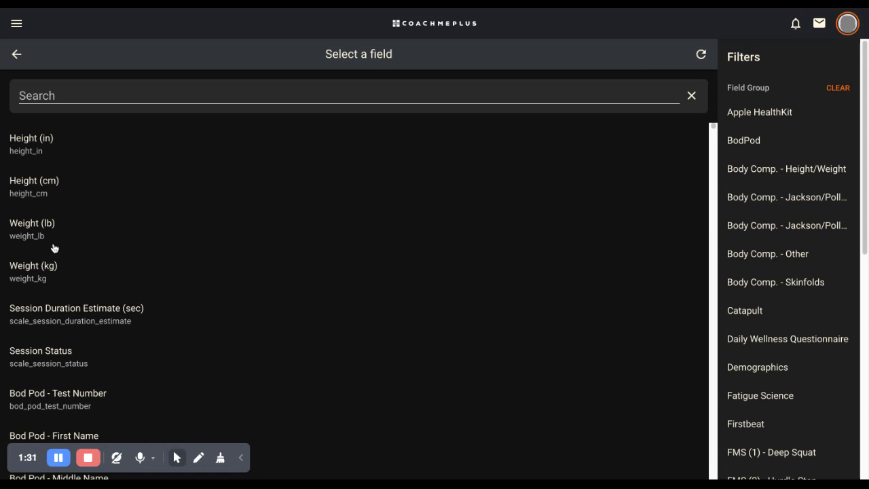
click(46, 226)
click(696, 155)
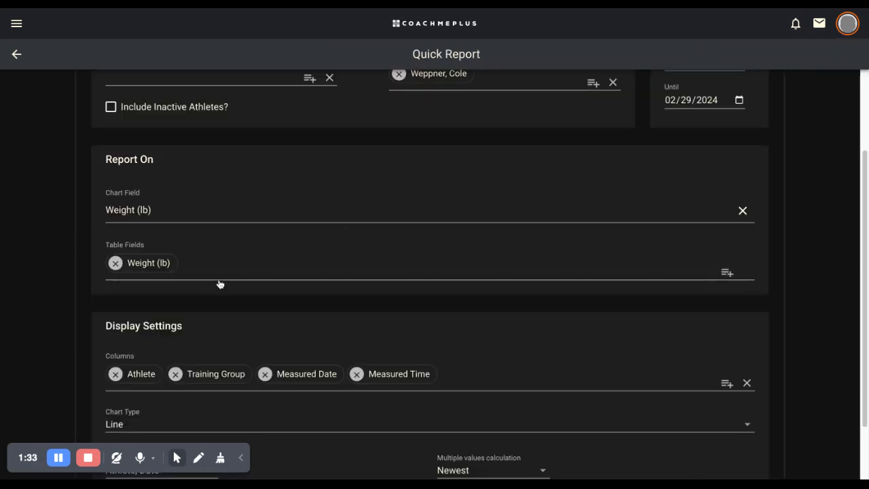
Remove the Training Group column from the display settings and set the chart type to Spline
scroll(216, 286, down, 2)
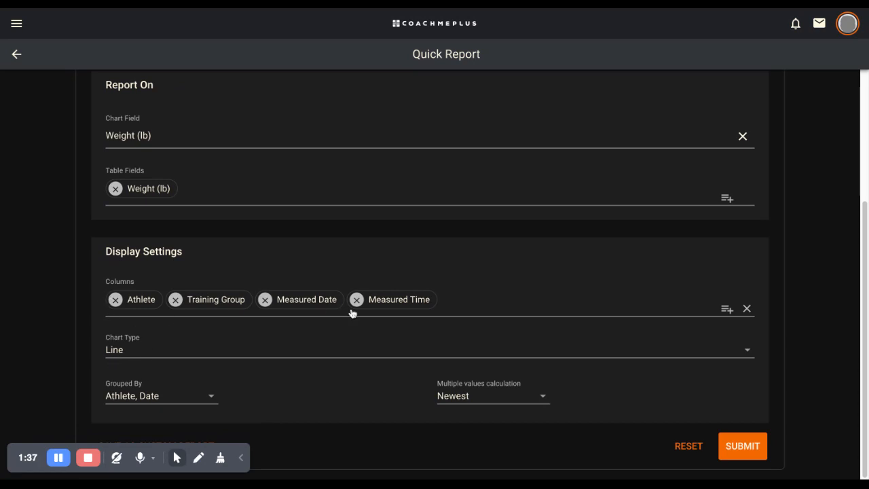
click(479, 304)
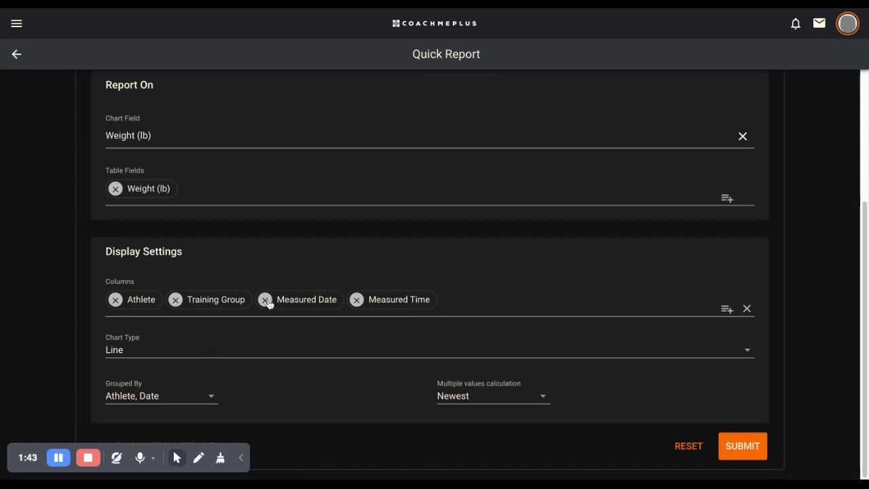
click(176, 301)
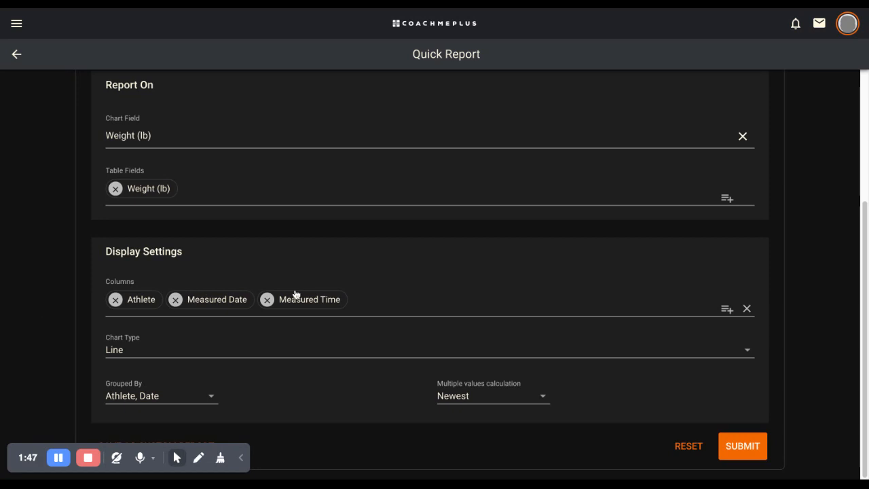
click(148, 363)
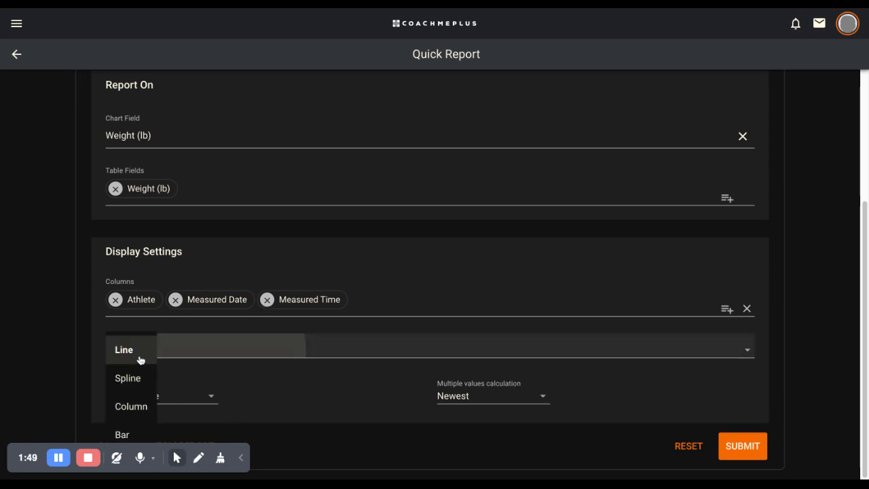
click(129, 379)
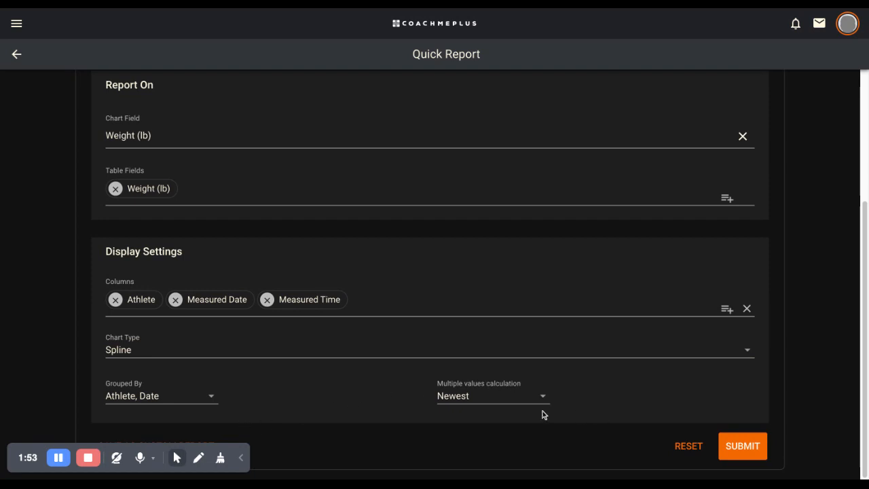
Check the configured settings and submit the quick report
scroll(475, 406, up, 3)
scroll(468, 405, down, 3)
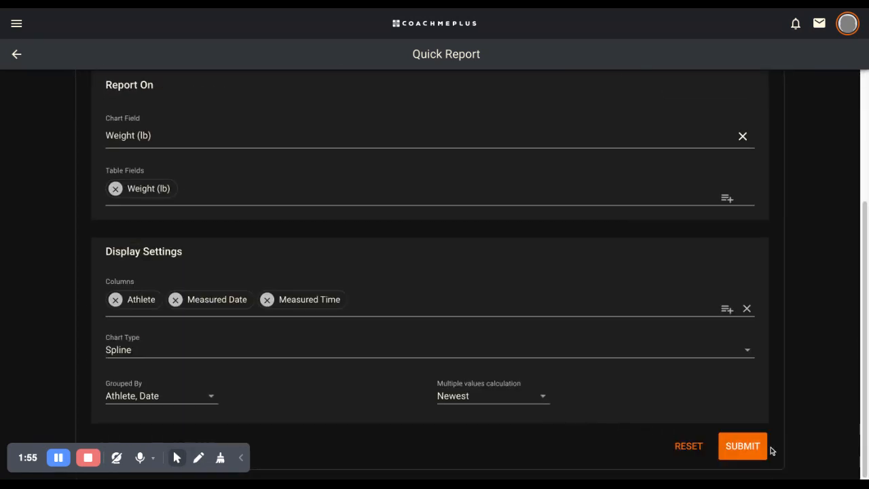
click(743, 446)
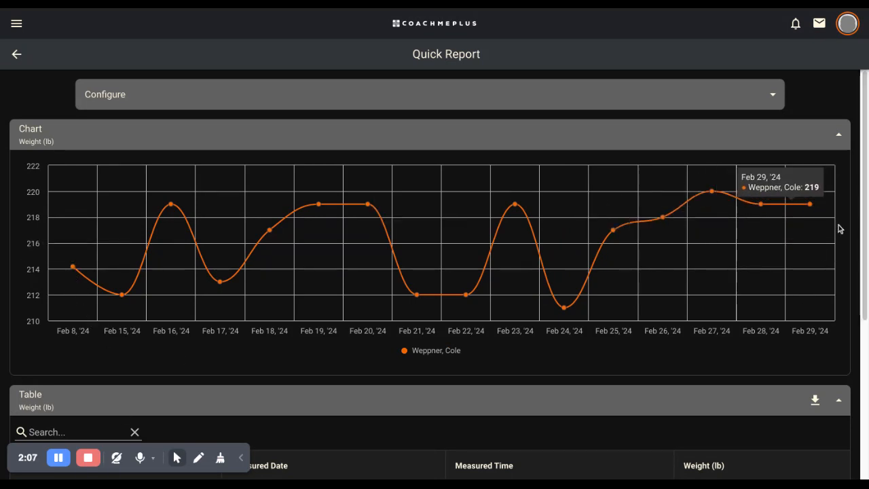
Review the report's chart and weight table, and check which formats the table can be downloaded in
scroll(751, 367, down, 3)
scroll(643, 375, down, 1)
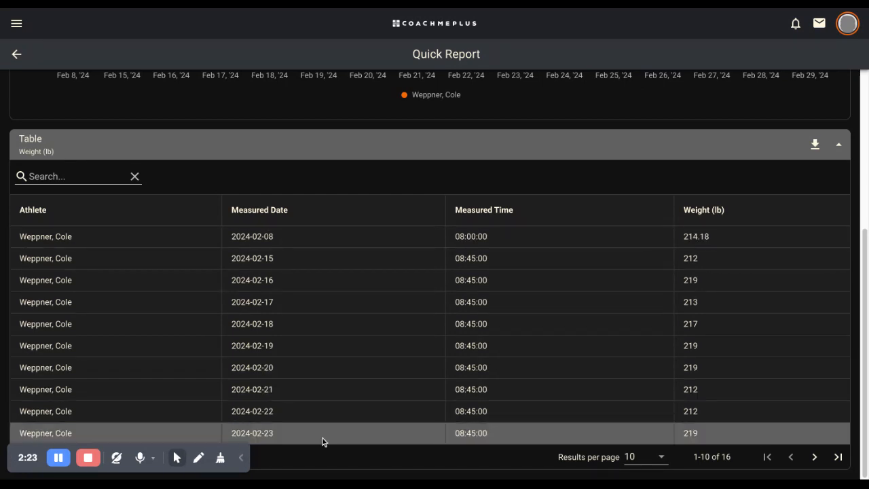
scroll(397, 421, up, 4)
scroll(398, 420, down, 4)
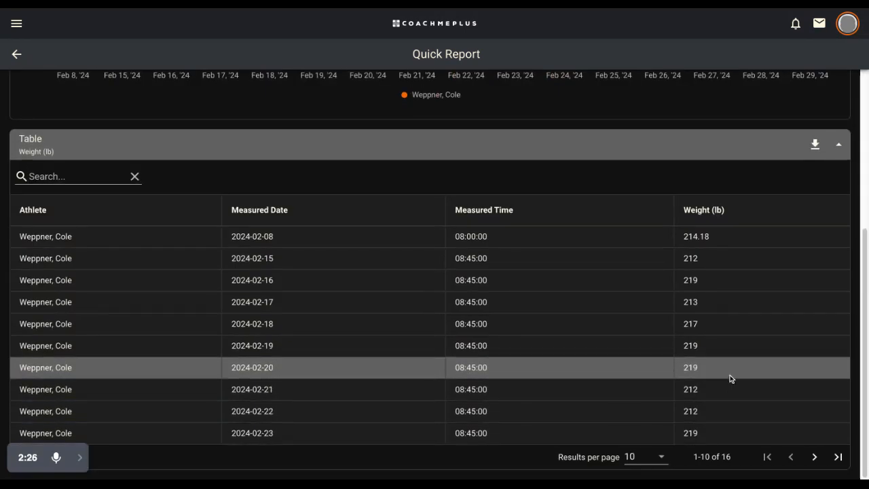
click(815, 146)
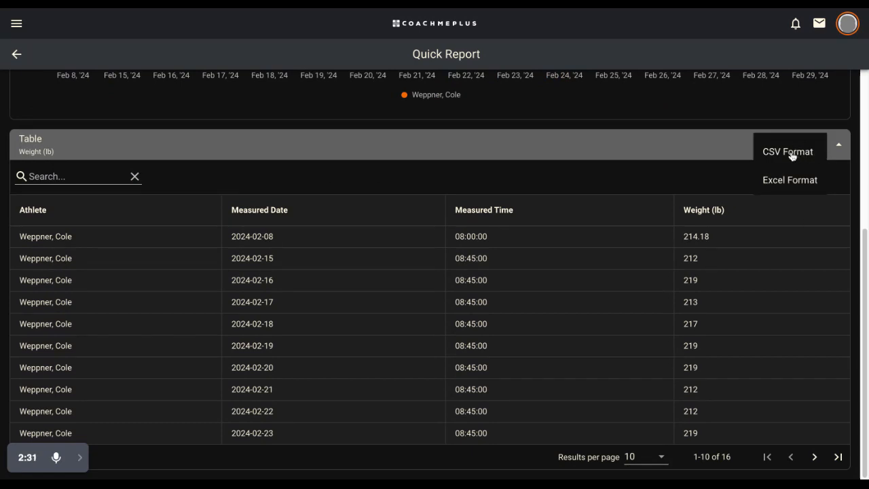
click(755, 182)
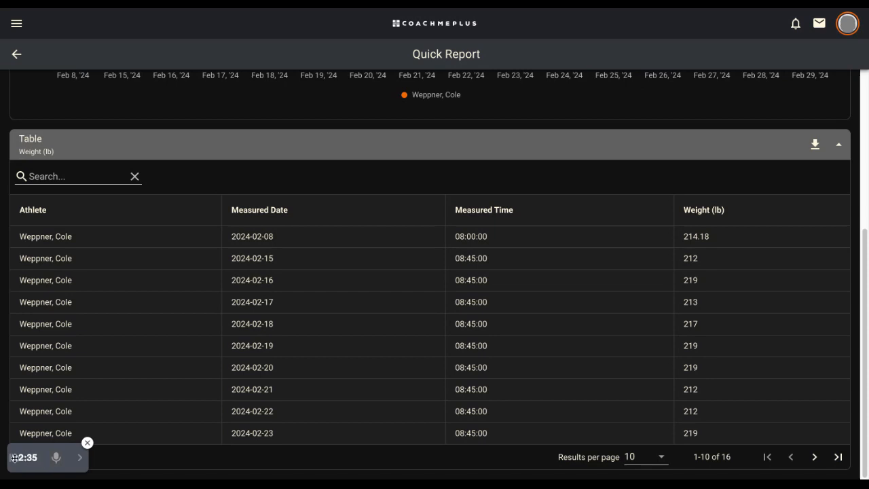
Expand the report configuration again and review its population, fields, display settings and the option to save a custom report
drag(12, 458, 28, 296)
scroll(544, 350, up, 4)
click(333, 90)
scroll(413, 238, down, 7)
scroll(420, 253, up, 3)
scroll(413, 249, up, 5)
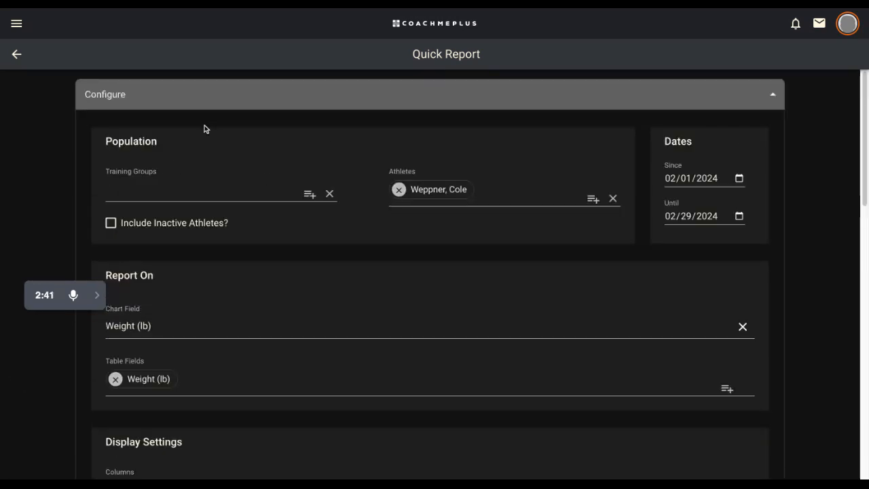
scroll(523, 173, down, 3)
scroll(211, 313, down, 2)
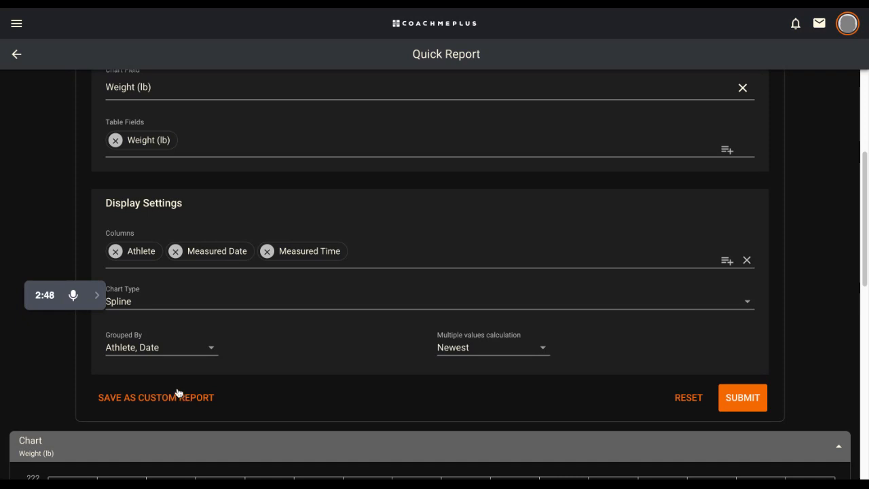
scroll(295, 281, up, 1)
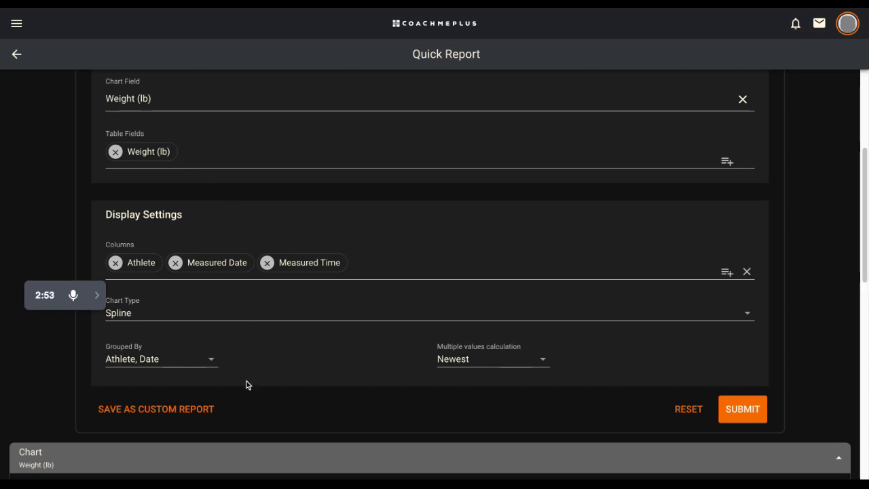
scroll(245, 386, up, 3)
scroll(269, 371, down, 5)
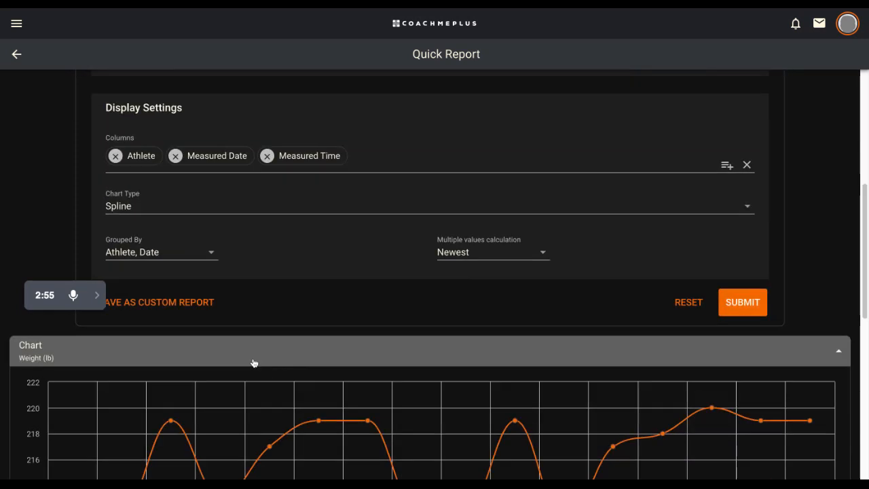
scroll(262, 317, up, 5)
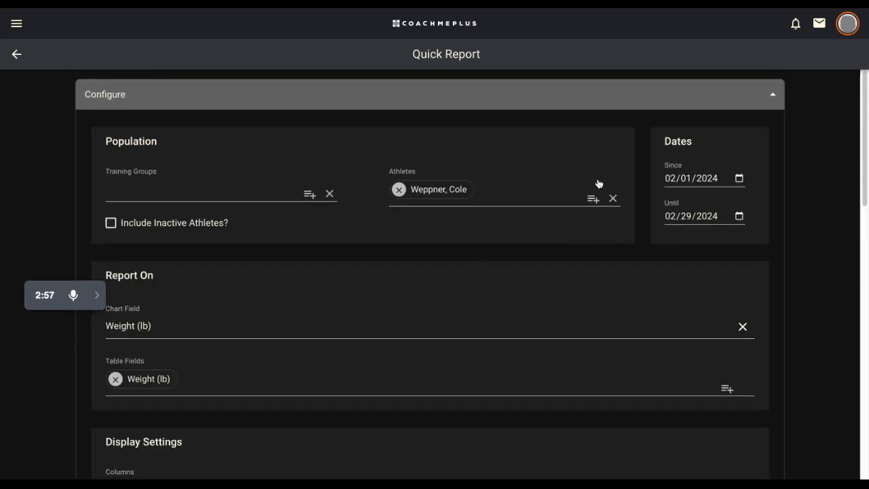
Save the configured quick report as a custom report named "Weight Over Time"
scroll(408, 244, down, 5)
click(141, 325)
text(Weight Over Tim)
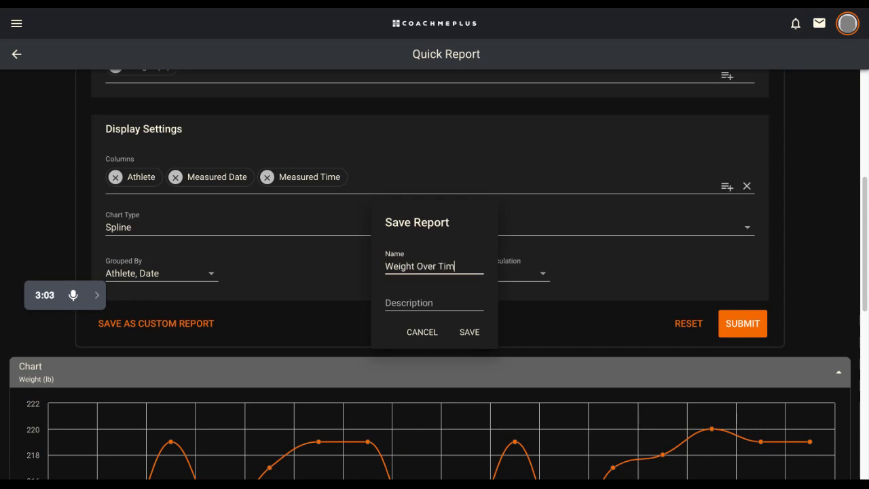
click(465, 333)
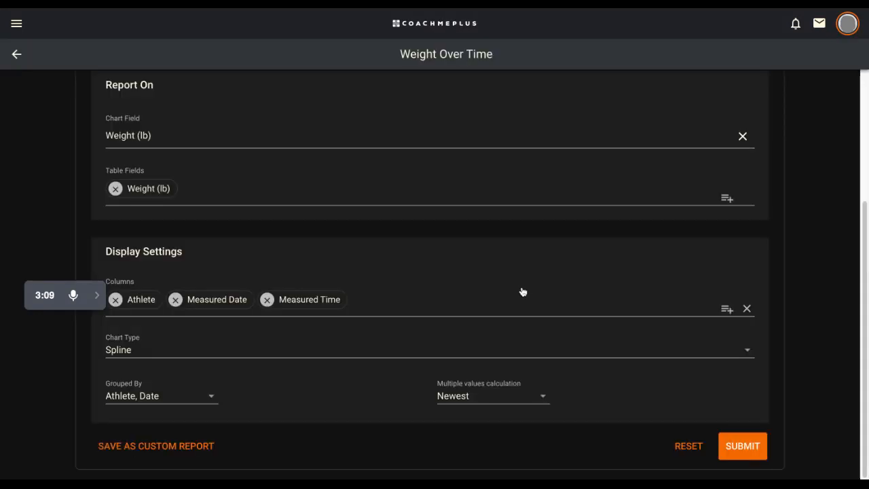
Check the saved report's configuration, go to the reports list and open the Weight Over Time report from there
scroll(521, 289, up, 3)
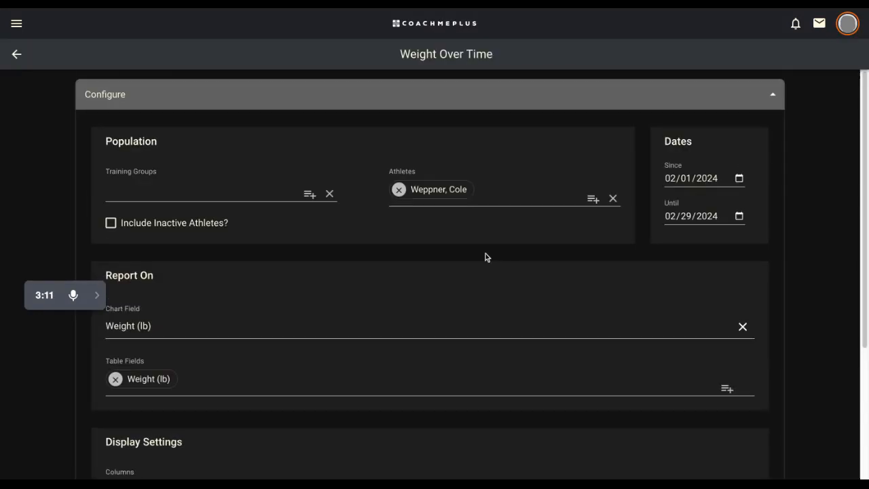
scroll(487, 257, down, 3)
scroll(487, 256, up, 3)
click(97, 295)
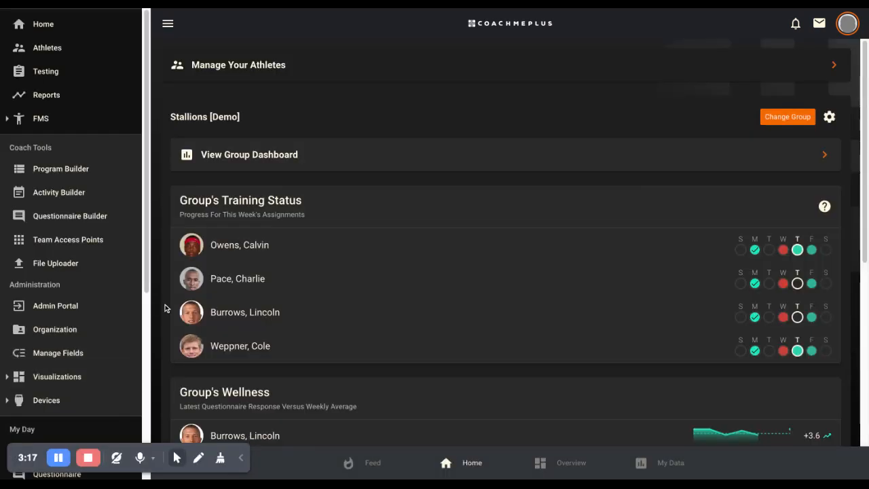
click(48, 100)
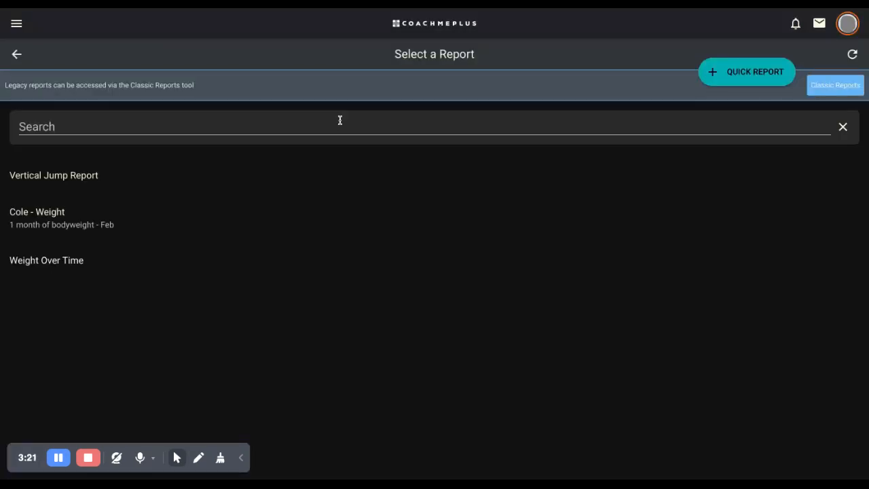
click(48, 265)
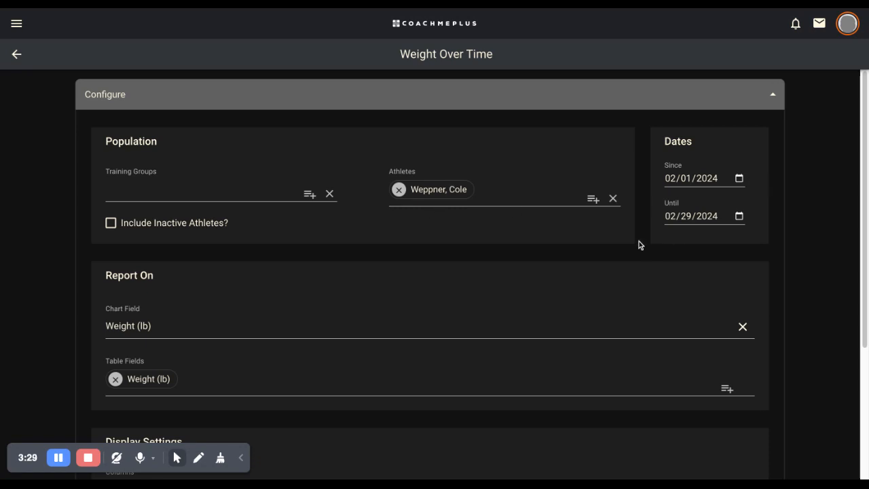
Add the other athlete from the Stallions [Demo] > Forwards training group to the report's population
scroll(343, 252, down, 3)
click(485, 197)
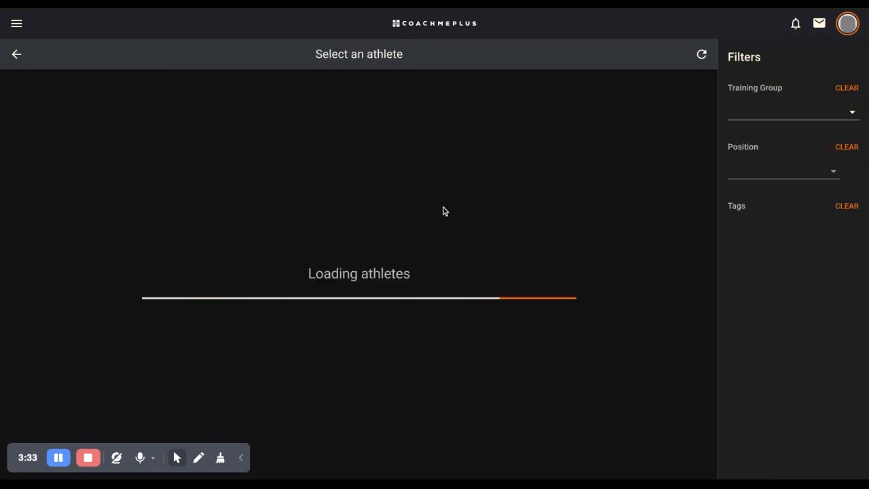
click(758, 112)
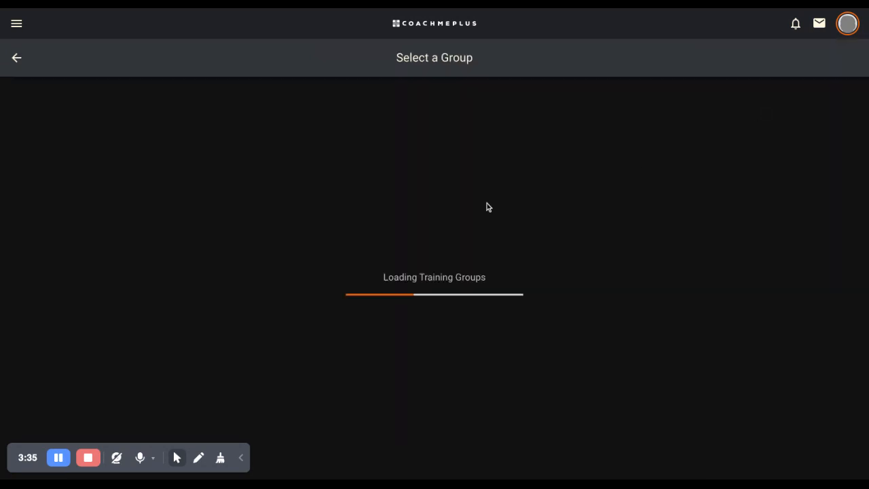
click(279, 134)
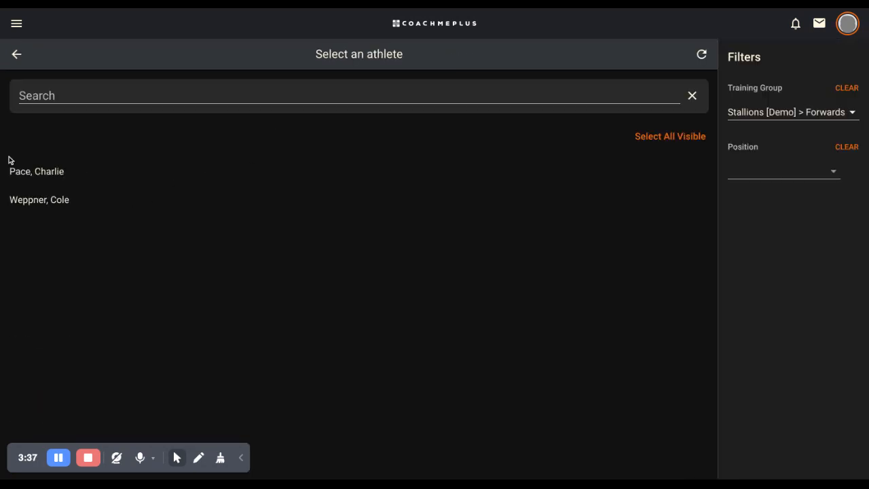
click(29, 174)
click(680, 189)
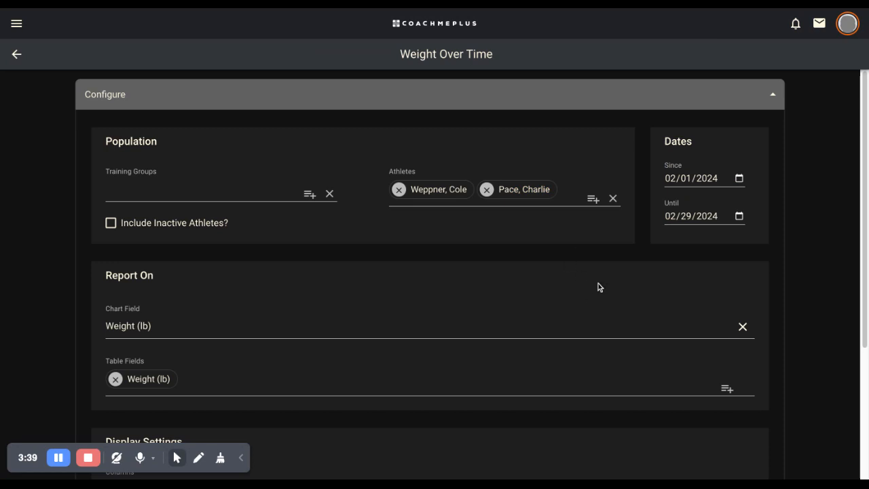
Submit the report with both athletes and sort its table by measured date in ascending order
scroll(668, 310, down, 5)
click(758, 446)
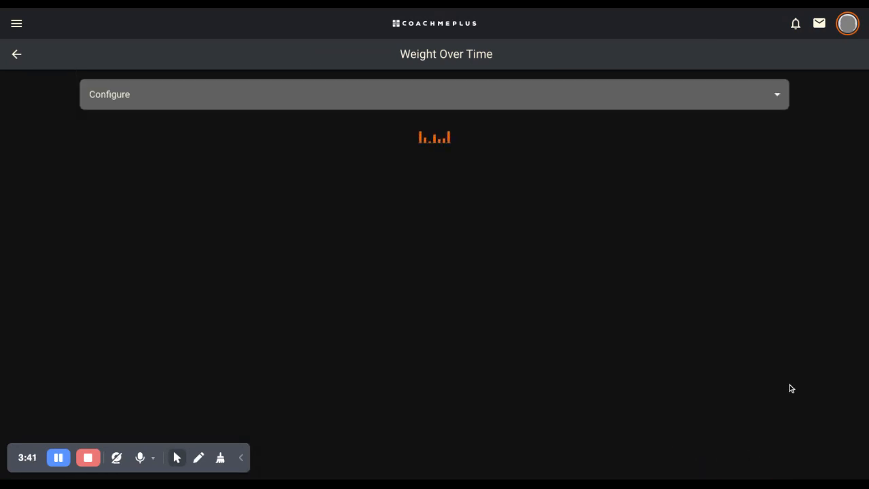
scroll(652, 351, down, 1)
scroll(462, 282, down, 4)
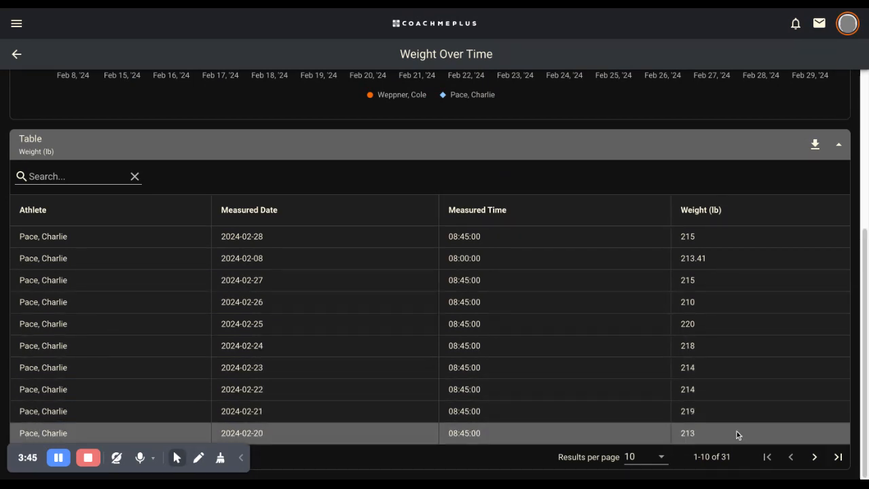
click(90, 214)
click(315, 210)
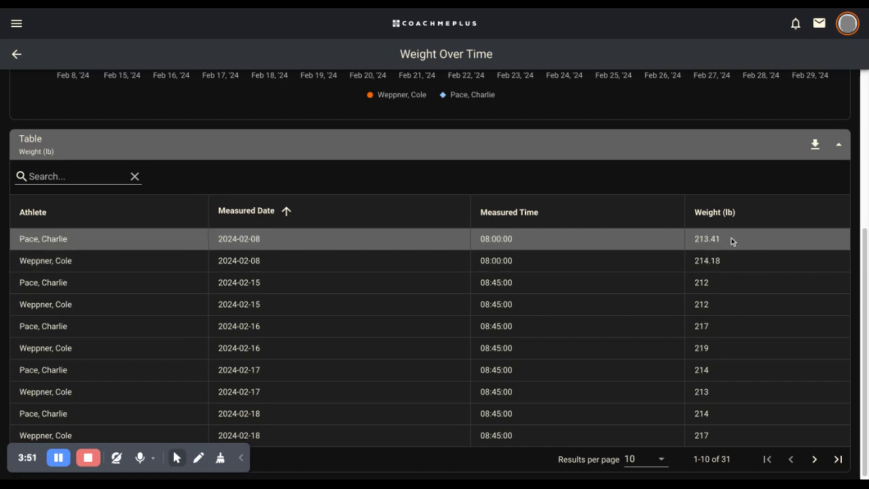
Hide the first athlete's series in the weight chart, show it again and compare both athletes' values for Feb 24
scroll(671, 328, up, 4)
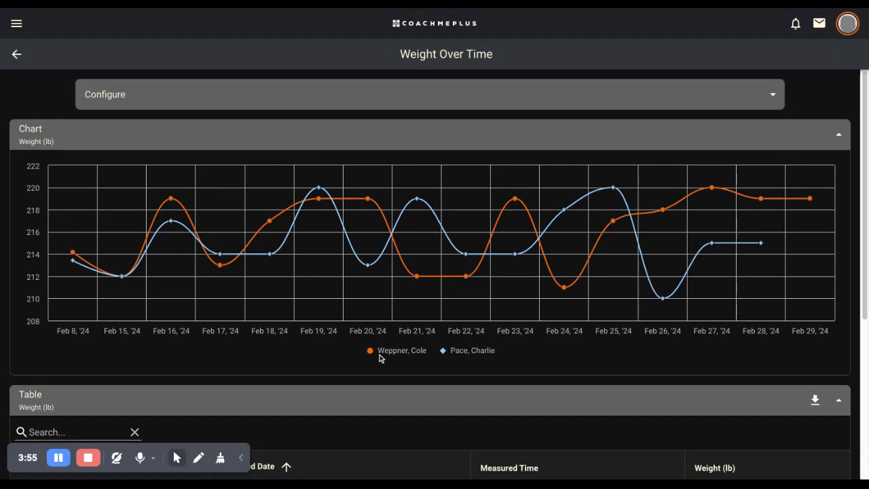
click(404, 352)
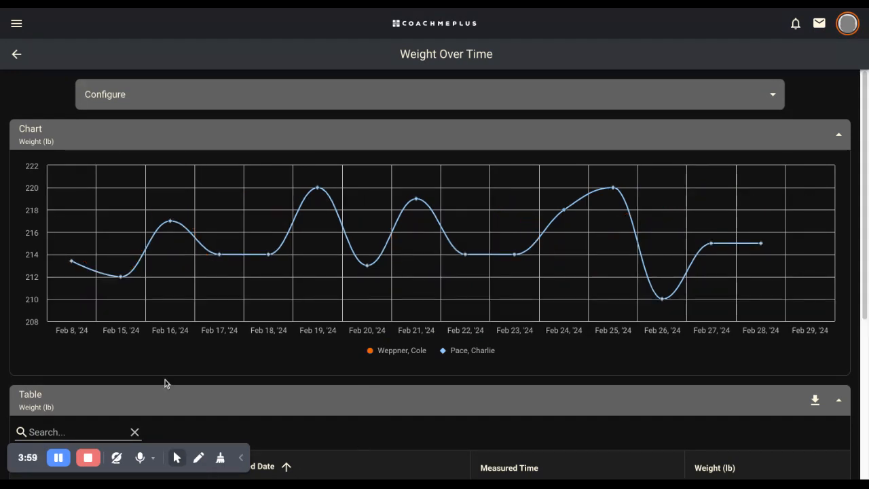
click(372, 352)
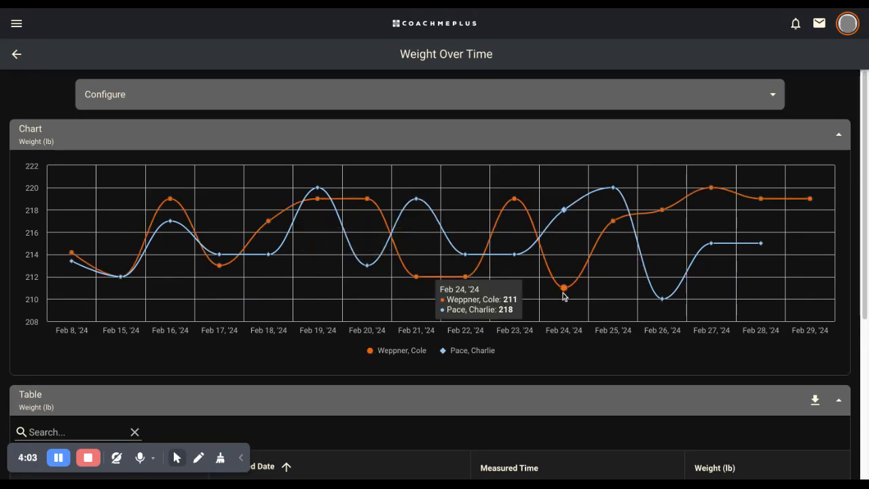